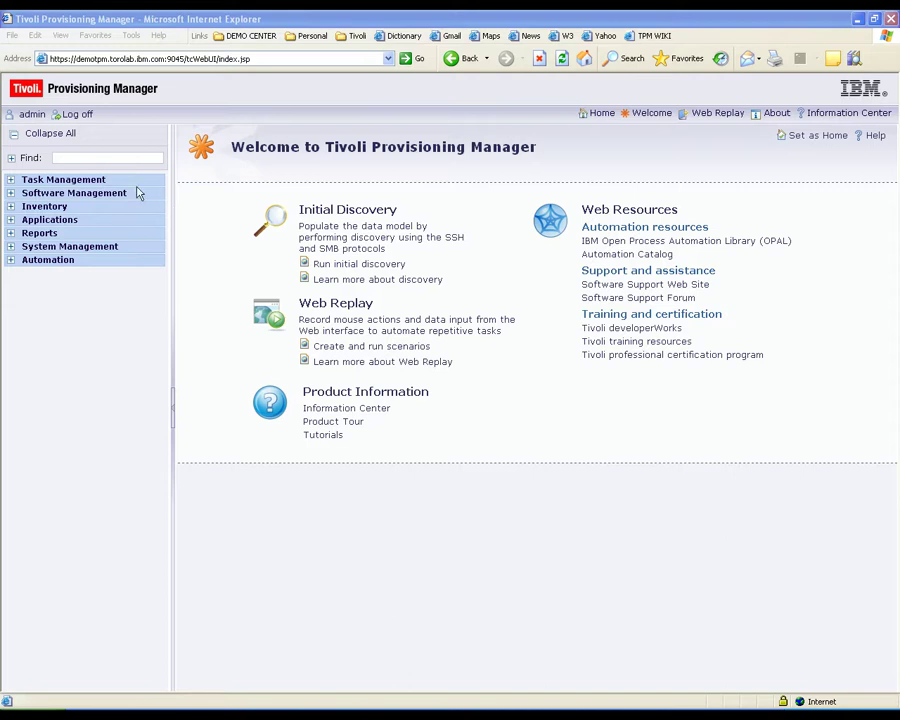
Browse the Manage Inventory Computers list, then switch to the Groups list.
left_click(44, 206)
left_click(60, 223)
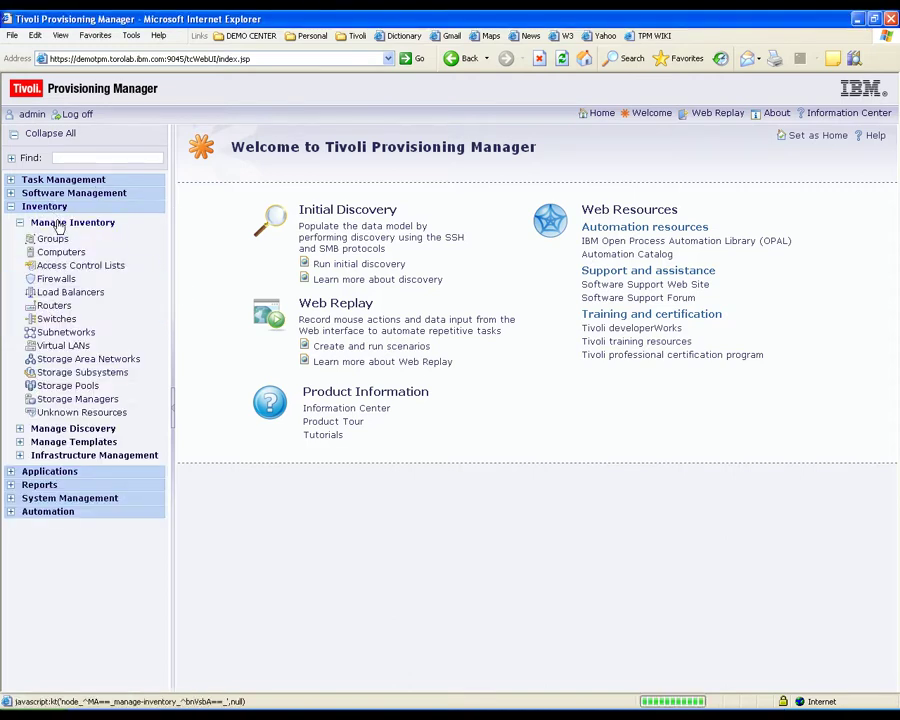
left_click(63, 254)
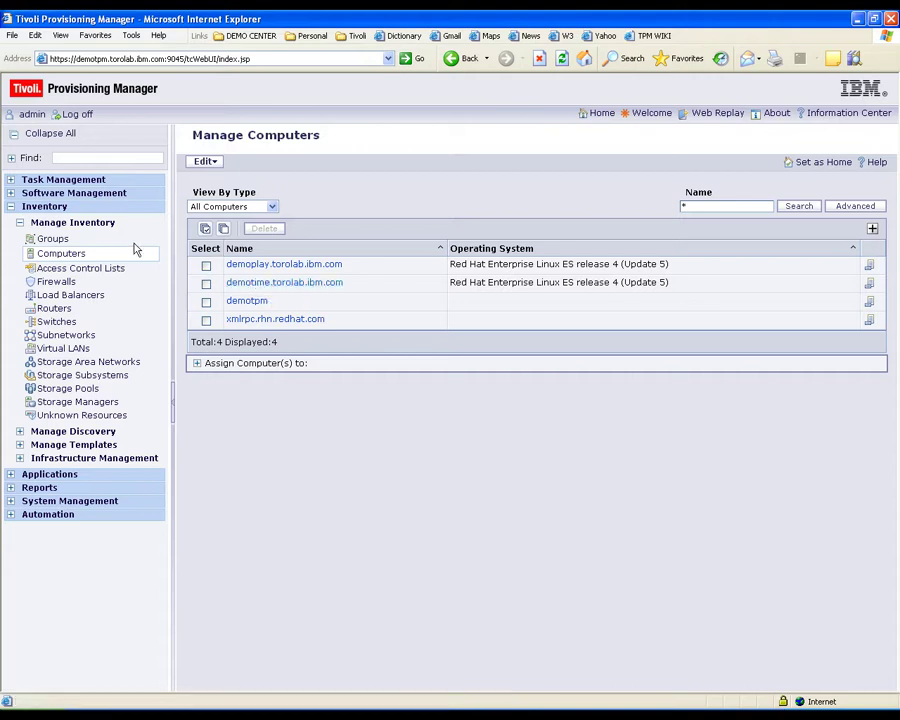
left_click(52, 240)
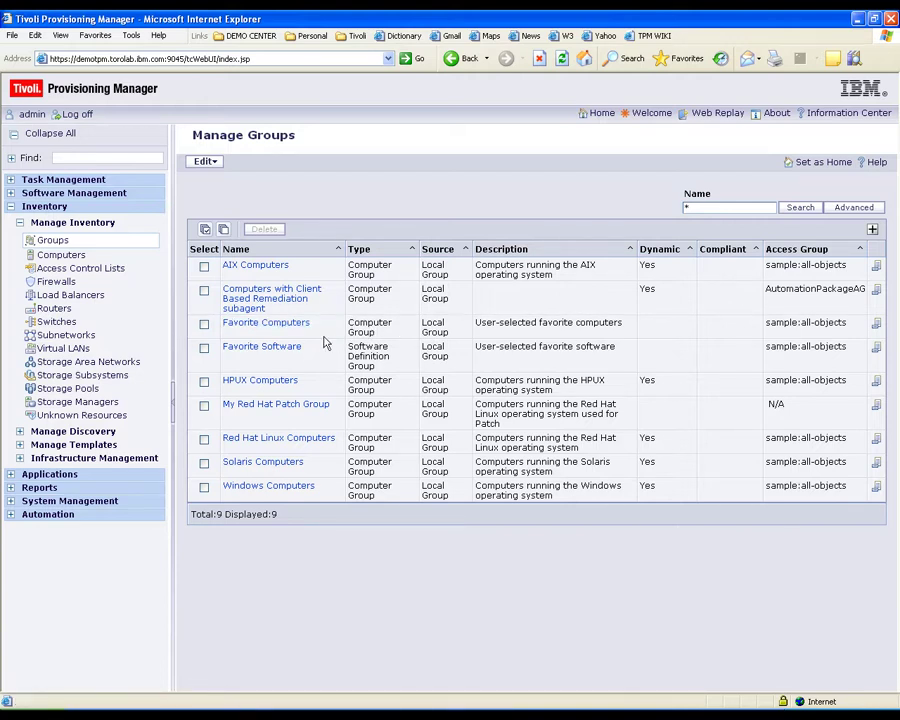
View My Red Hat Patch Group's two Red Hat members, then list the Favorite Tasks.
left_click(258, 410)
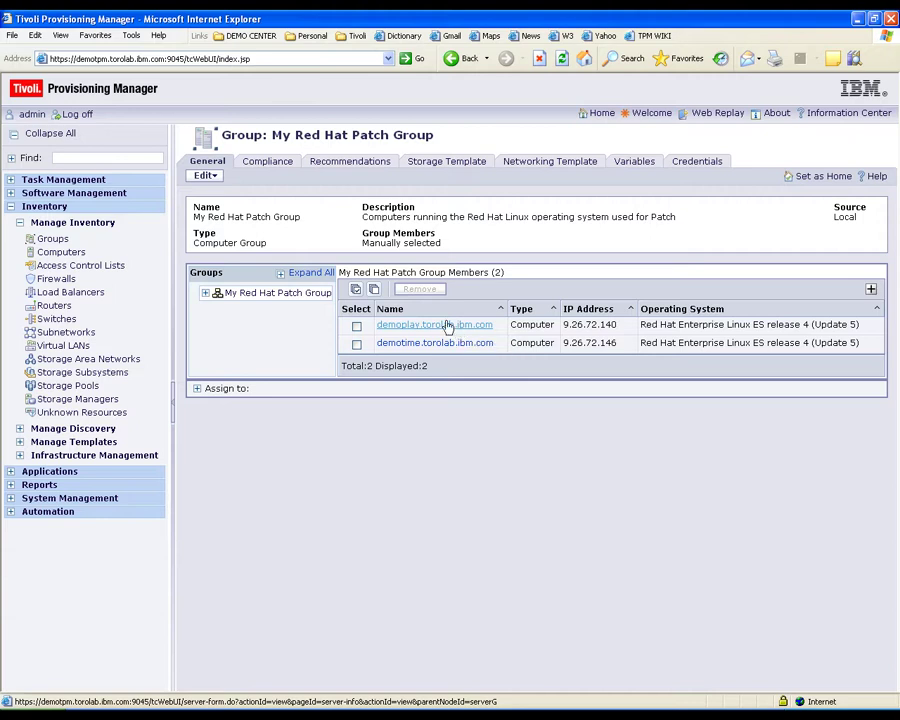
left_click(75, 181)
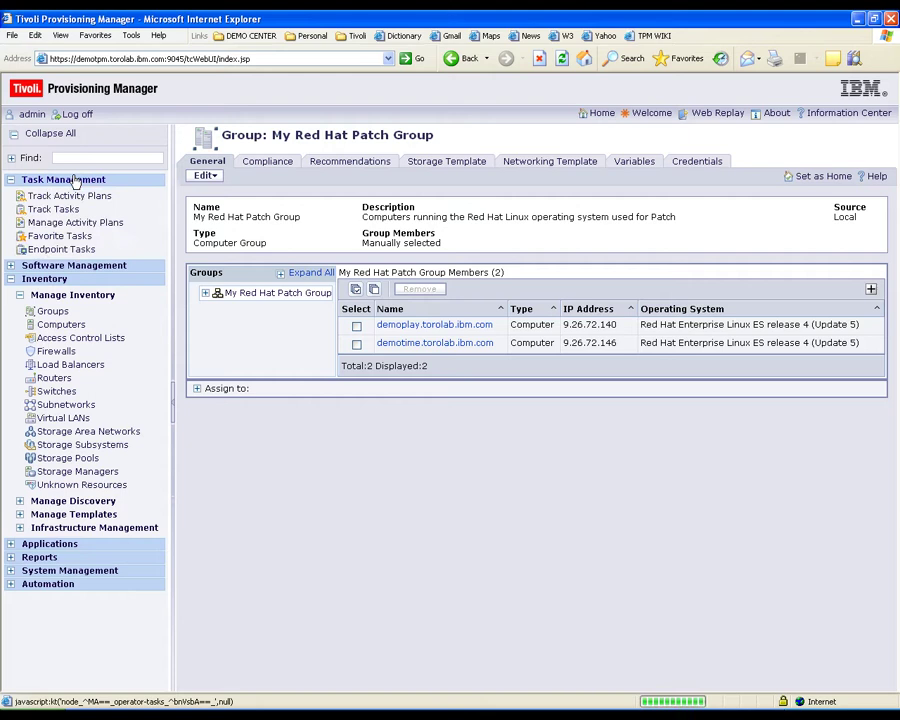
left_click(66, 236)
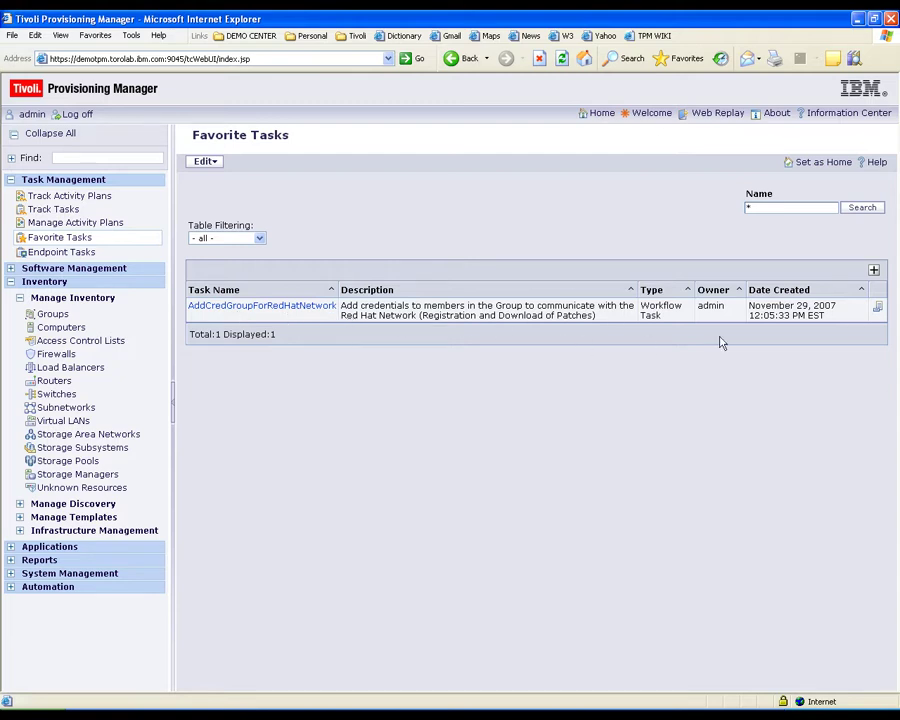
Run AddCredGroupForRedHatNetwork against My Red Hat Patch Group and proceed to its parameters.
left_click(878, 308)
left_click(874, 317)
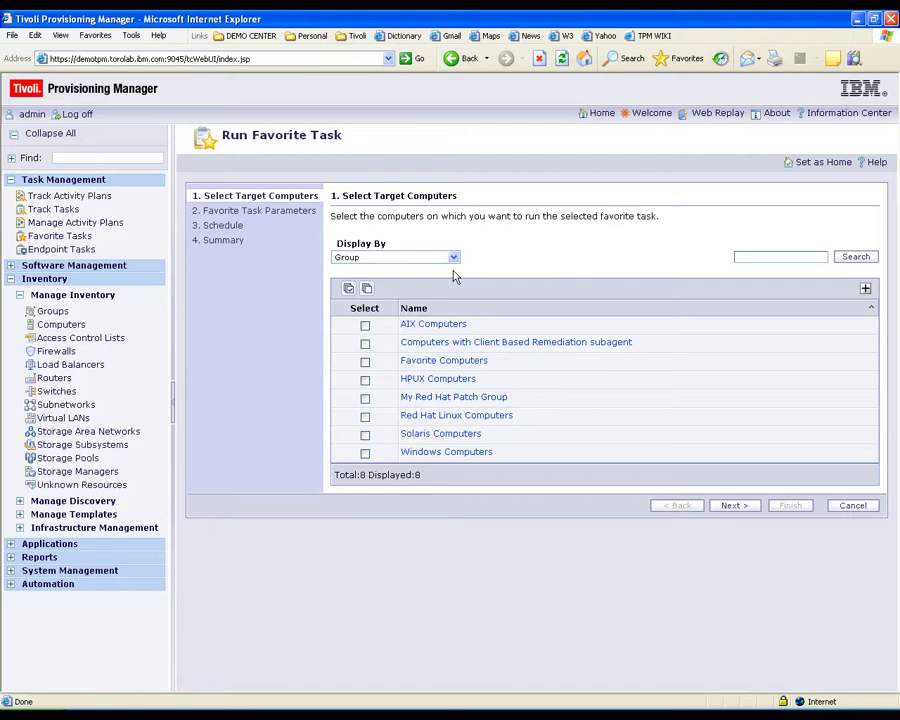
left_click(366, 402)
left_click(731, 508)
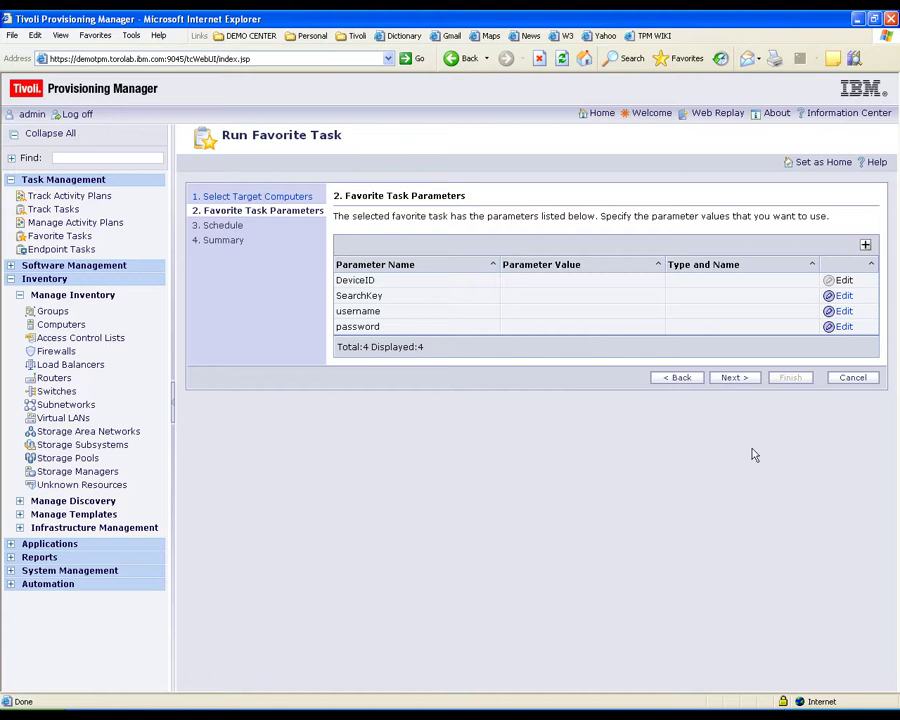
Set the SearchKey parameter to 'RHN EL key'.
left_click(842, 298)
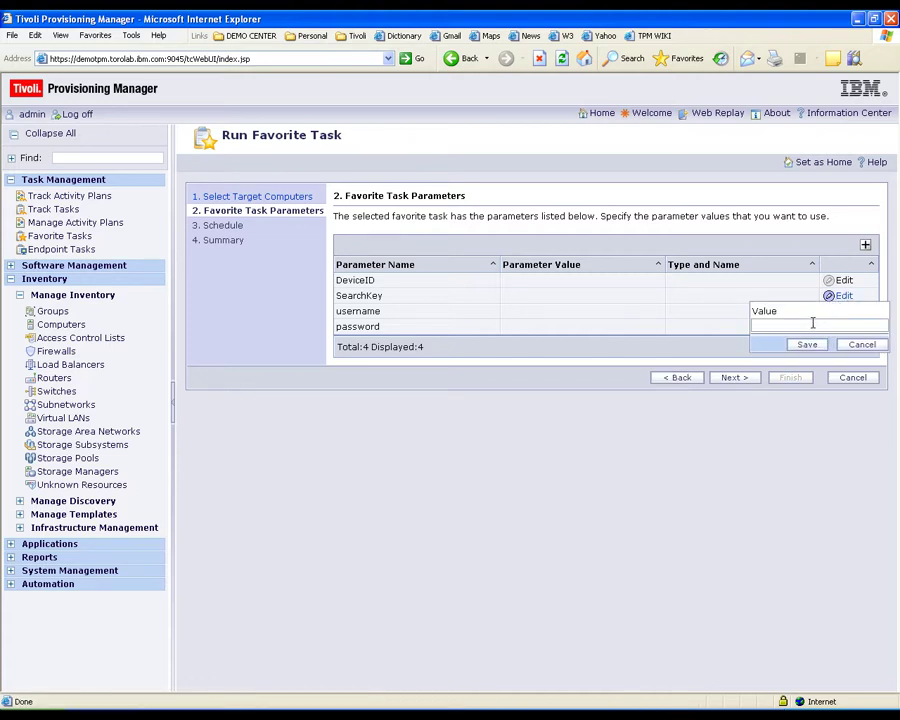
type("RHN EL key")
left_click(807, 345)
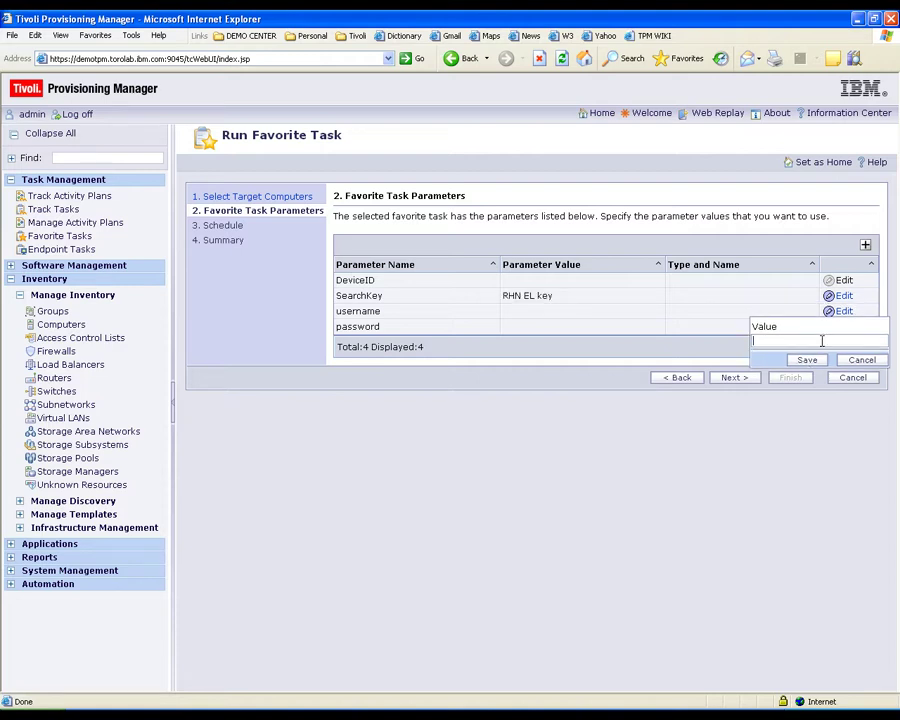
Enter the Red Hat Network username and password parameter values.
type("IBM_RHN")
left_click(806, 360)
left_click(795, 354)
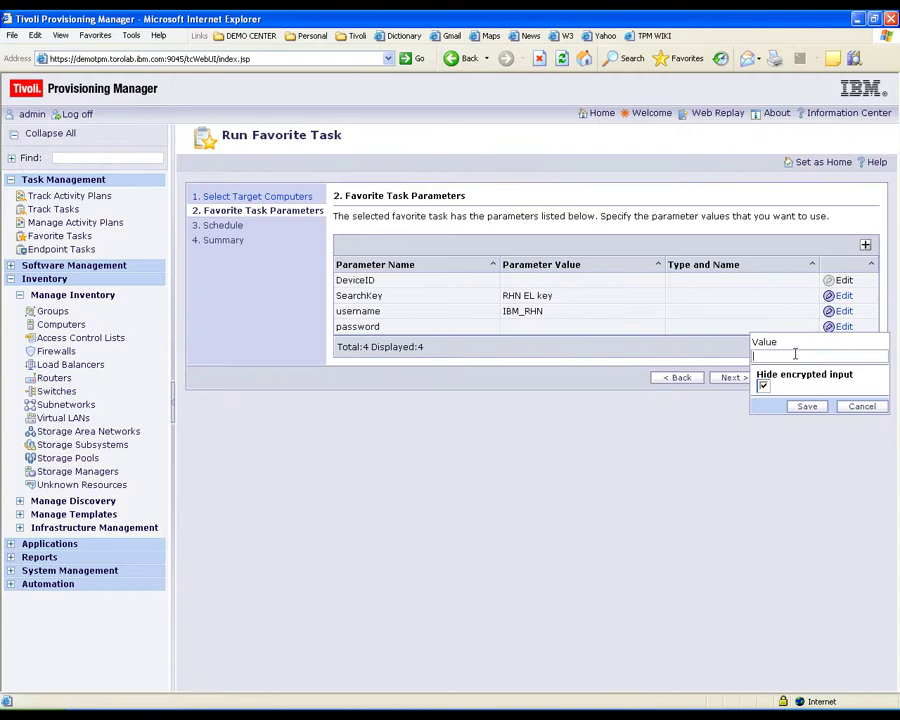
type("*******")
left_click(806, 408)
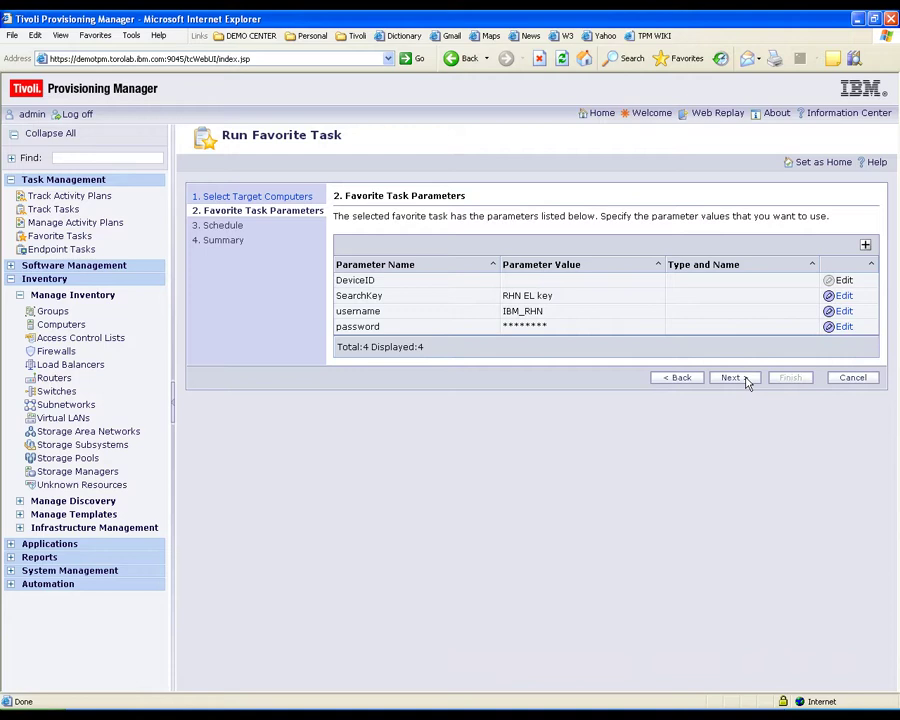
Keep the schedule at Now, review the summary, and submit the credential task.
left_click(746, 381)
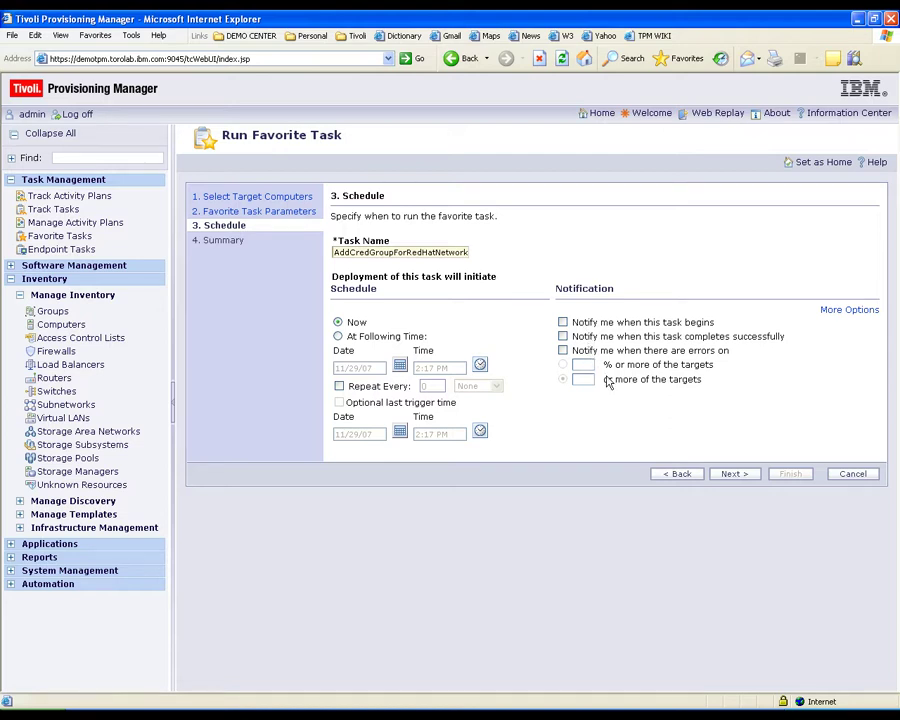
left_click(732, 474)
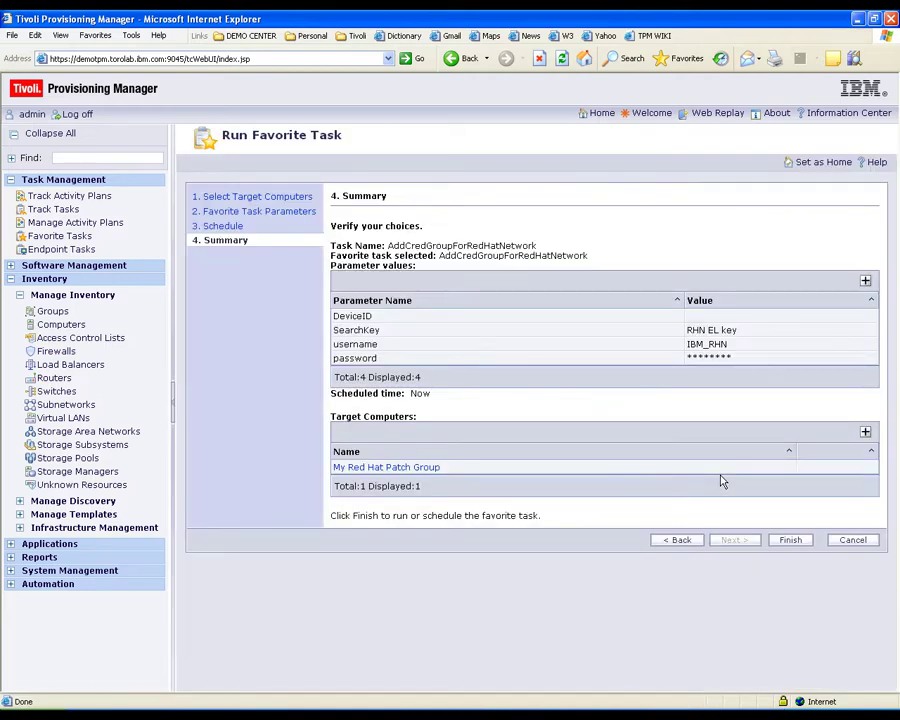
left_click(788, 540)
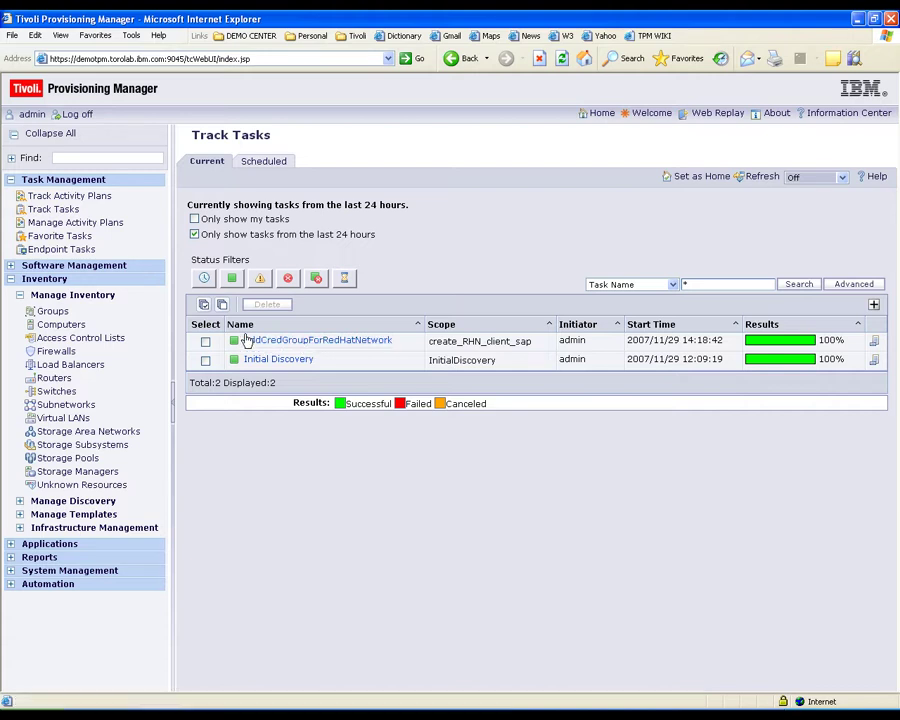
After confirming the task succeeded, go back to the Groups list.
left_click(55, 311)
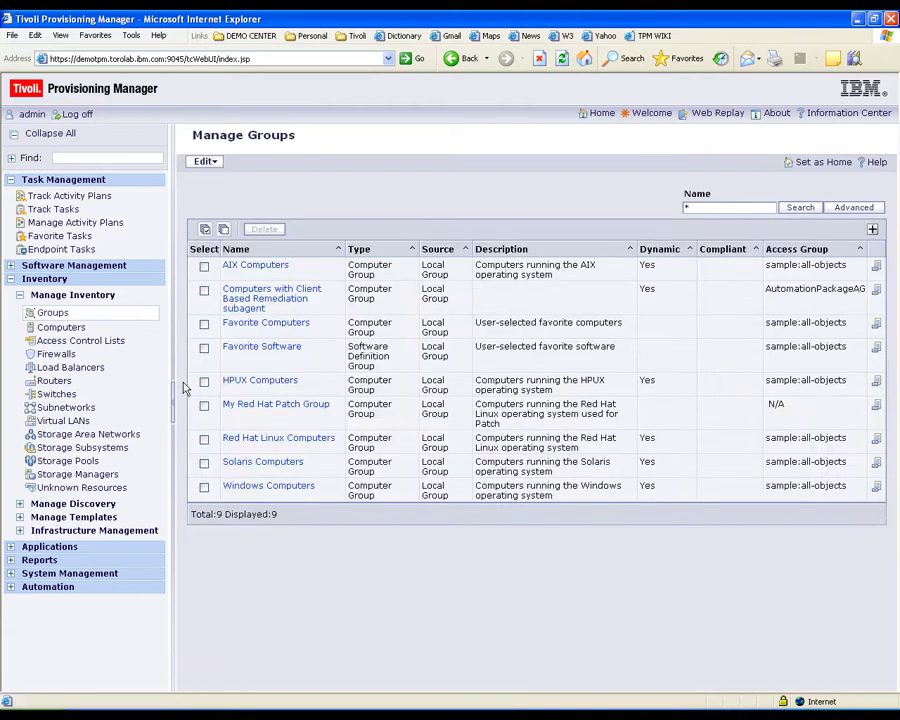
On My Red Hat Patch Group's Compliance tab, add OS Patches and Updates Check and run a scan.
left_click(255, 410)
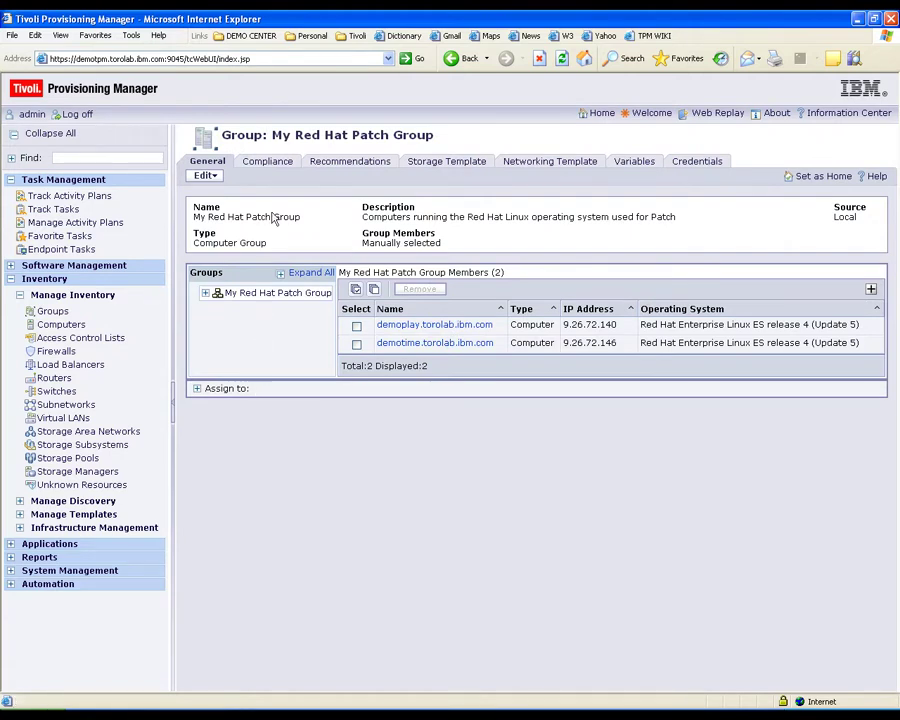
left_click(271, 162)
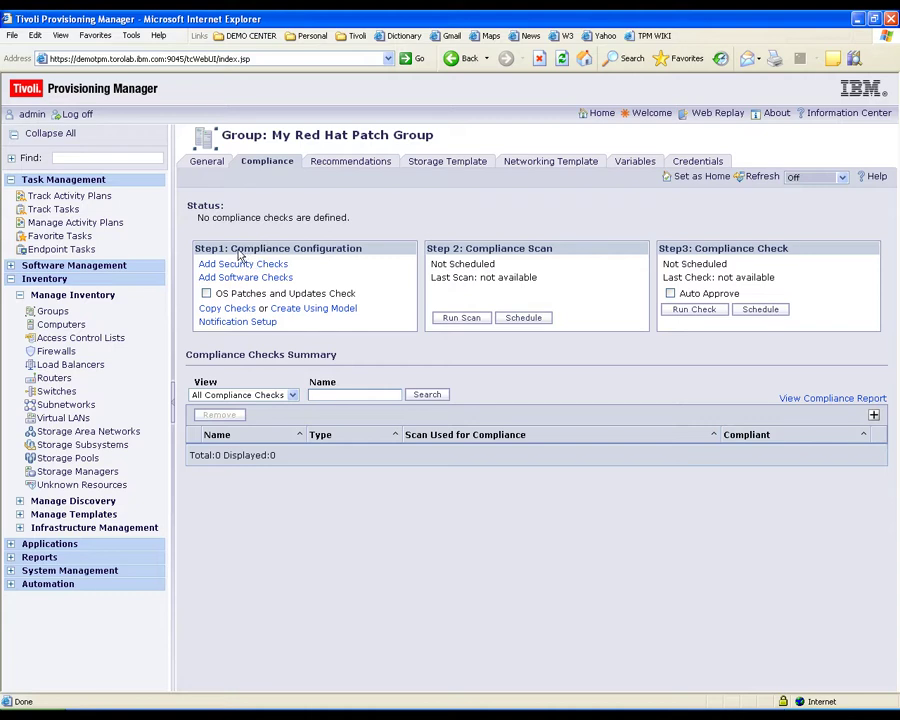
left_click(206, 294)
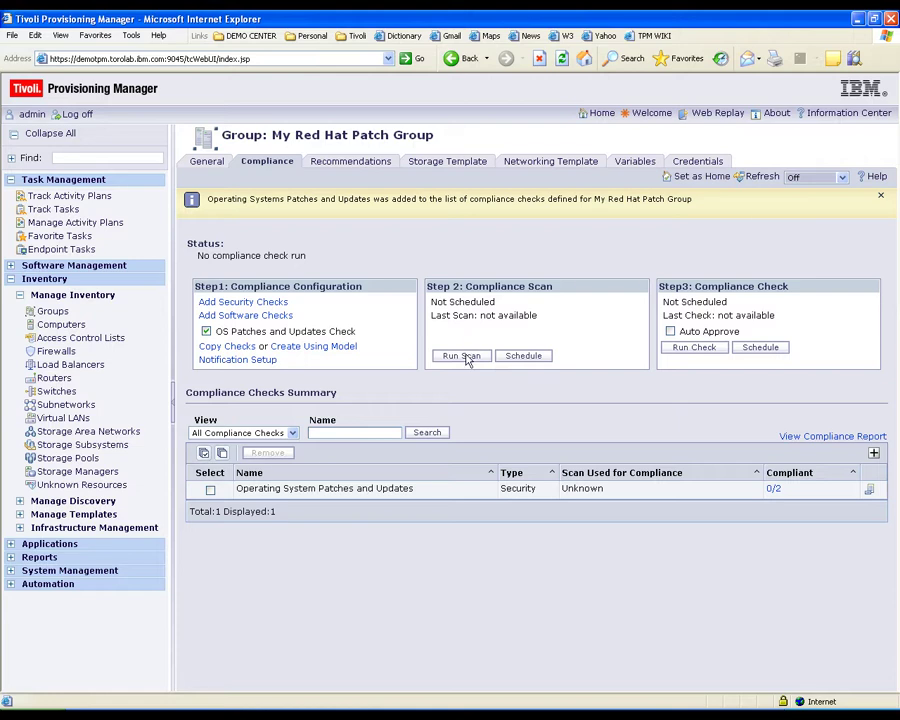
left_click(462, 356)
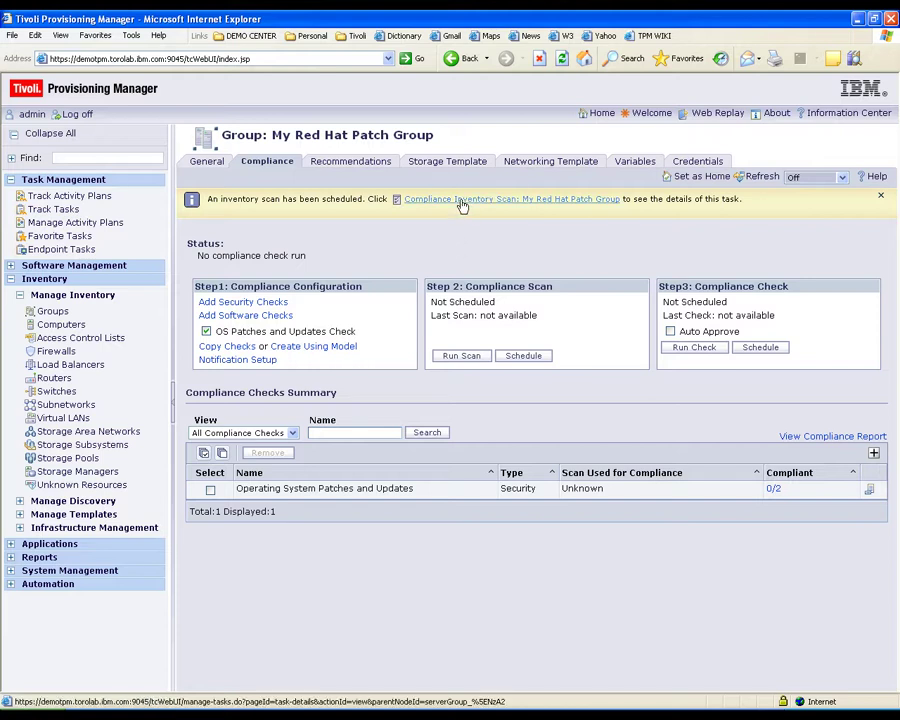
Open the Compliance Inventory Scan task details from the notification banner.
left_click(462, 203)
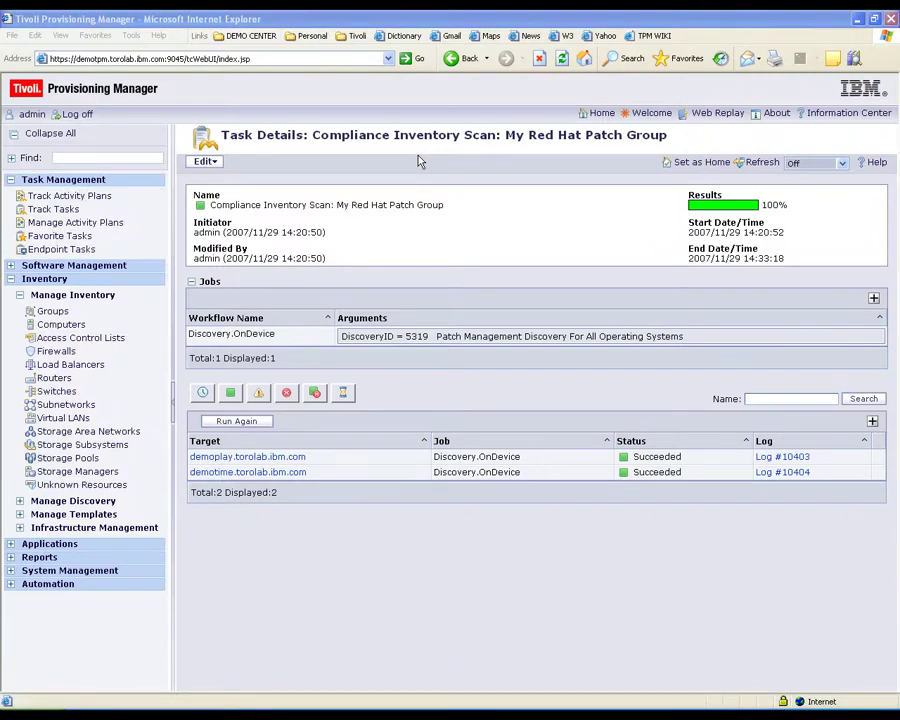
Run the compliance check on My Red Hat Patch Group and open its task details.
left_click(55, 312)
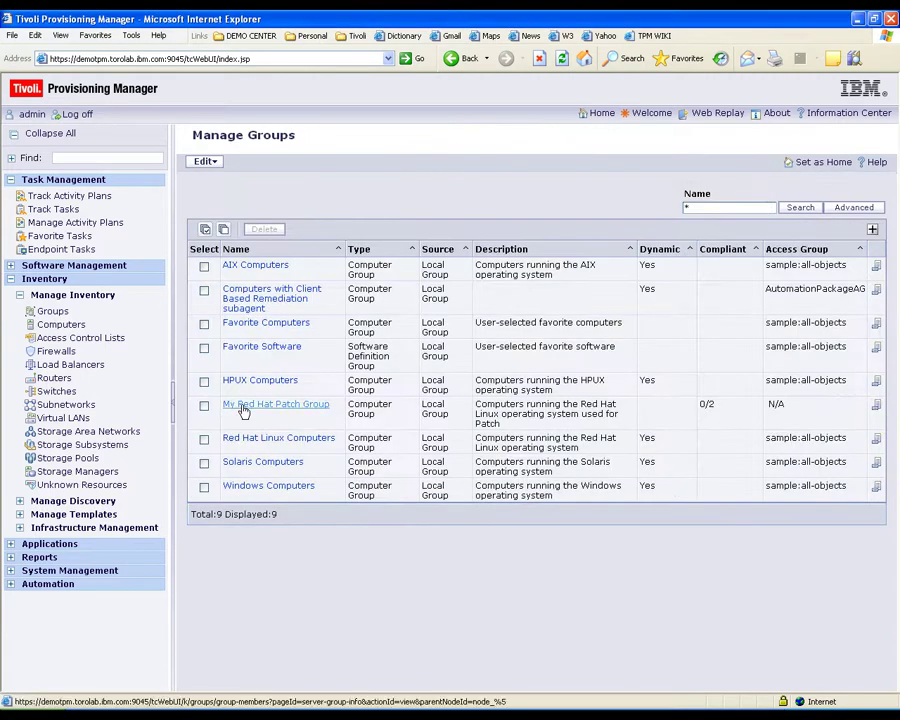
left_click(243, 406)
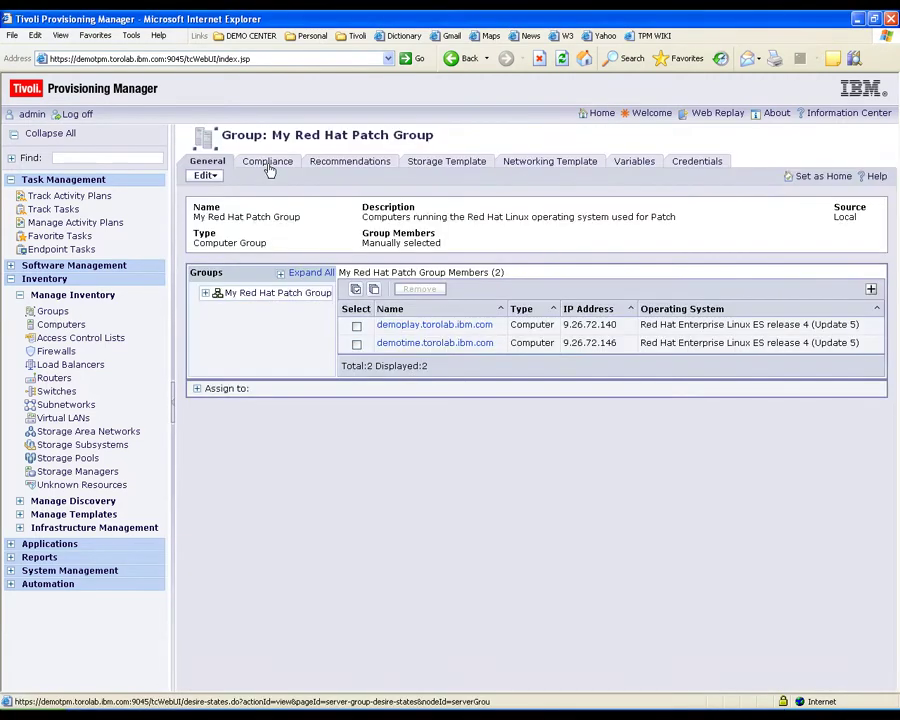
left_click(268, 168)
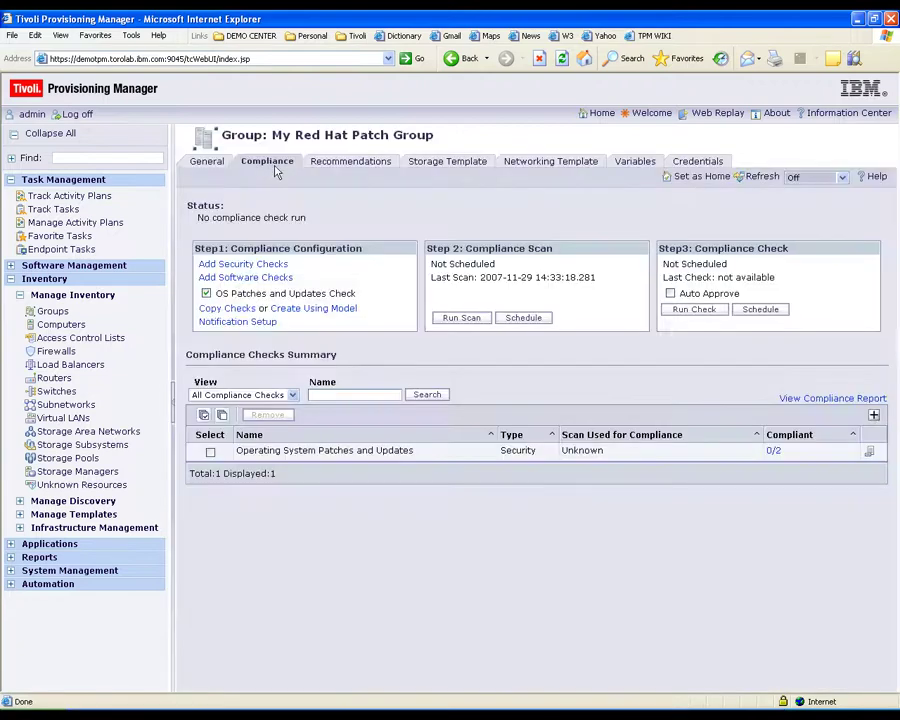
left_click(688, 313)
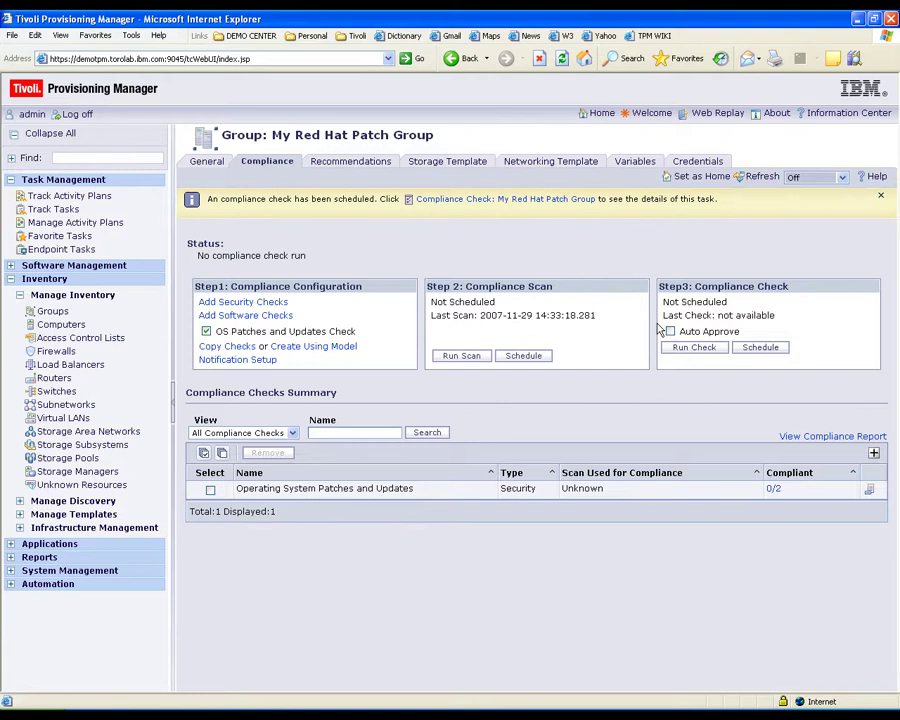
left_click(503, 200)
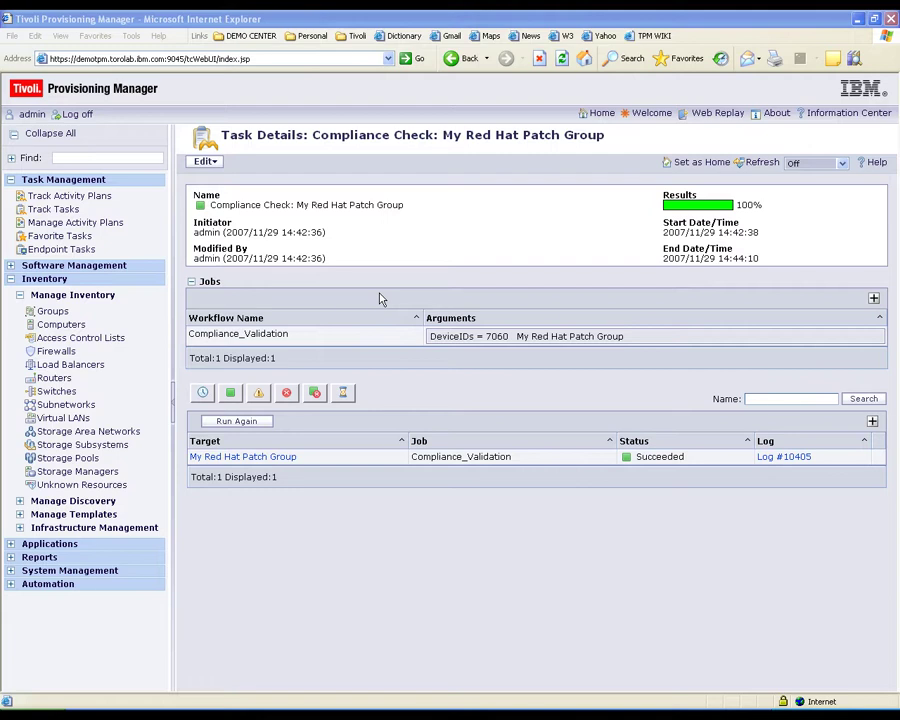
View the OS patches check recommendations and list the systems missing the apr update.
left_click(55, 314)
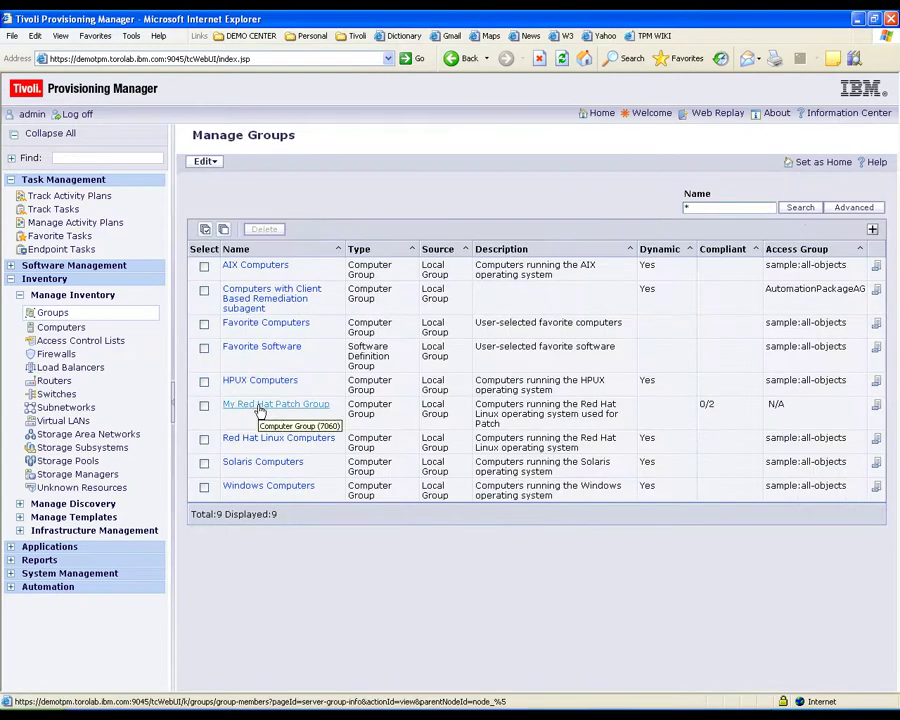
left_click(260, 405)
left_click(268, 160)
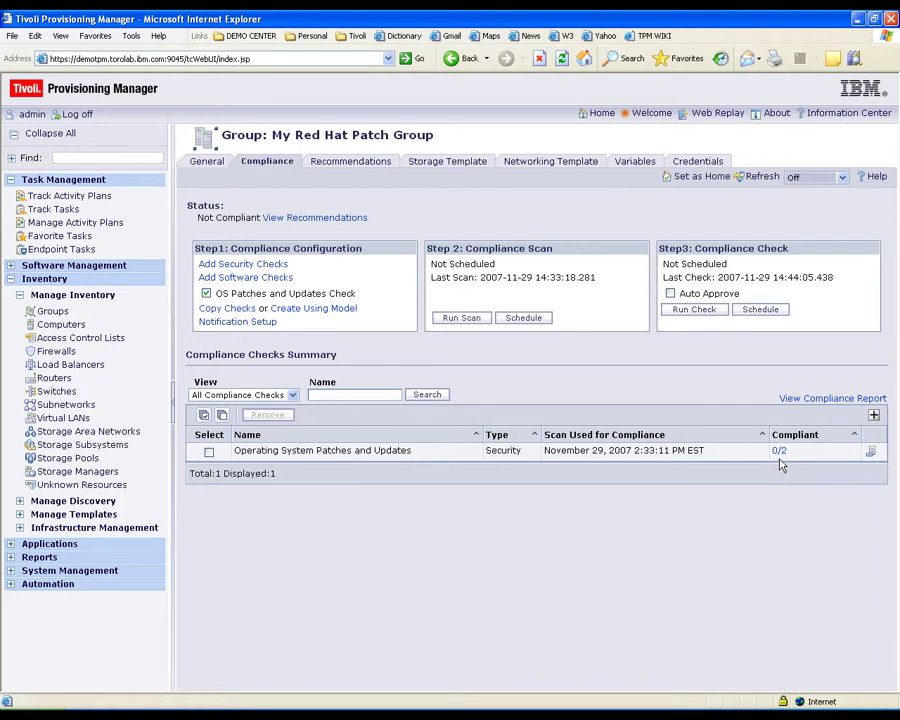
left_click(870, 451)
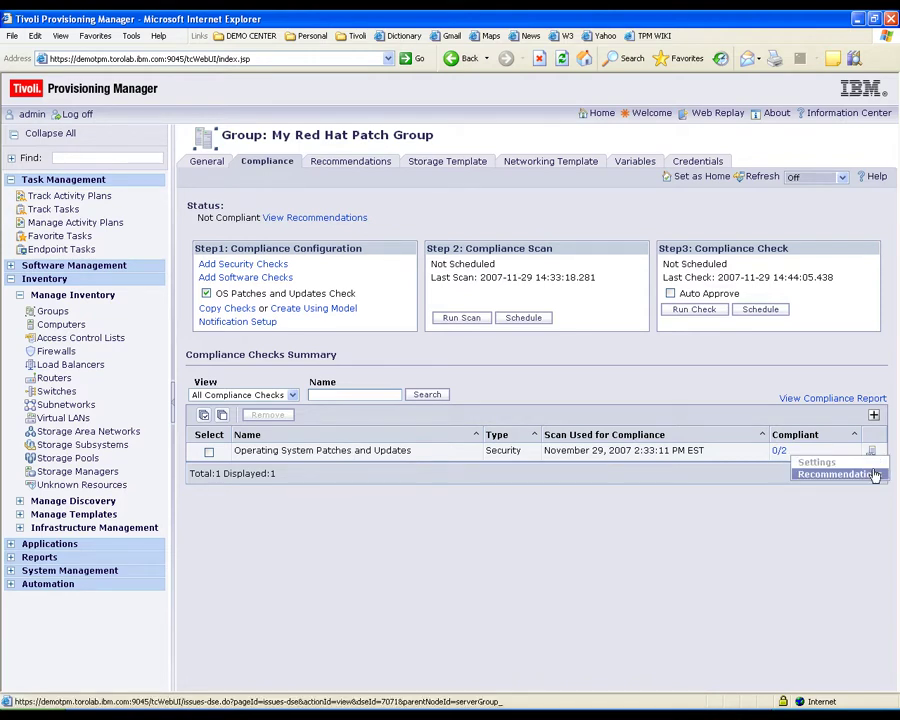
left_click(874, 476)
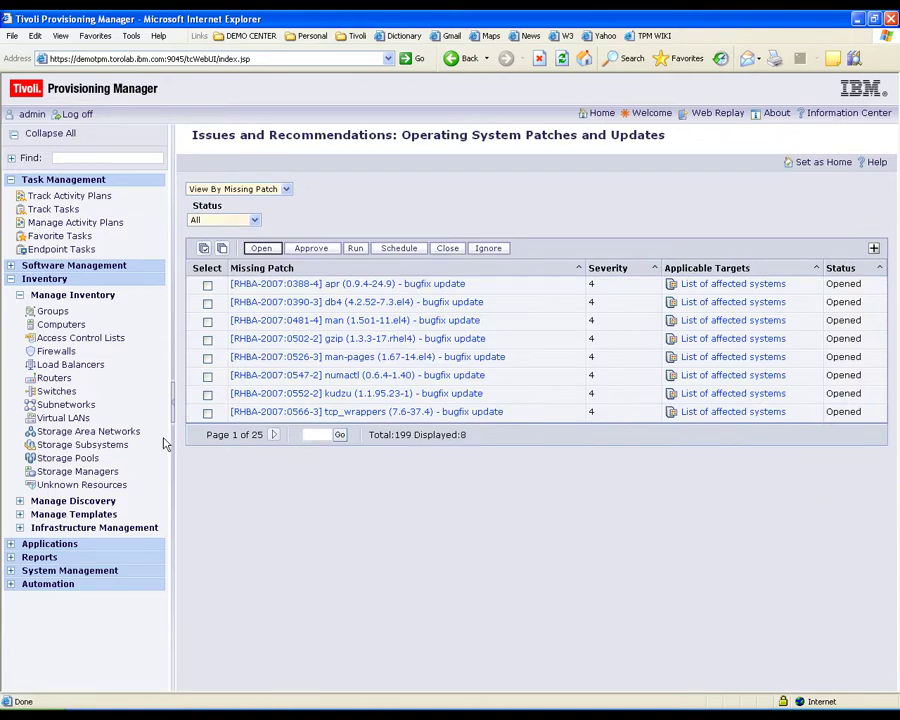
left_click(711, 289)
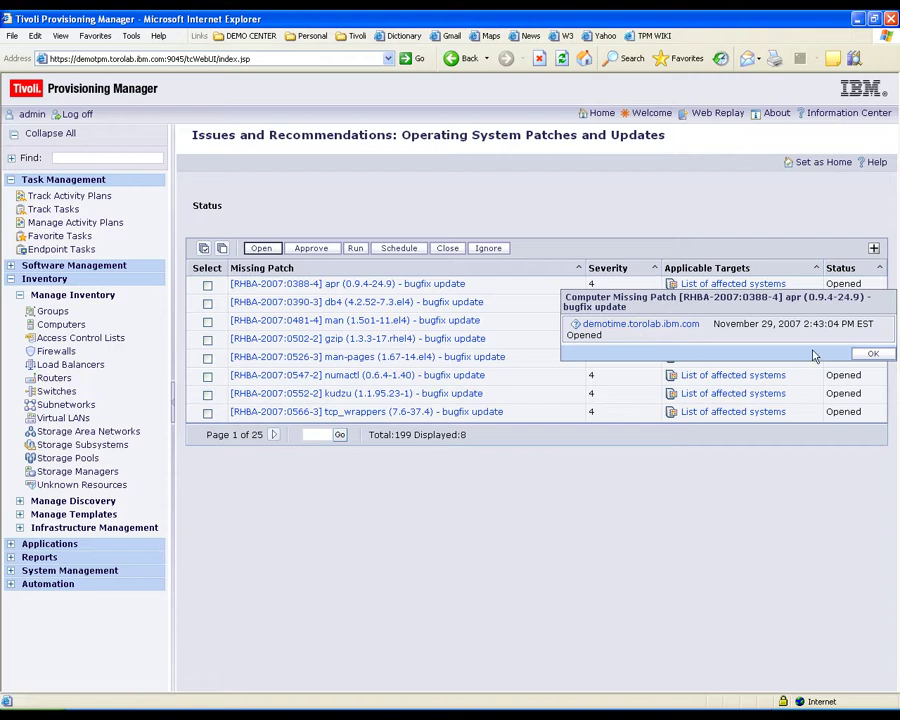
Close the affected-systems popup and list issues by computer for the four patches apr, db4, man and gzip.
left_click(871, 353)
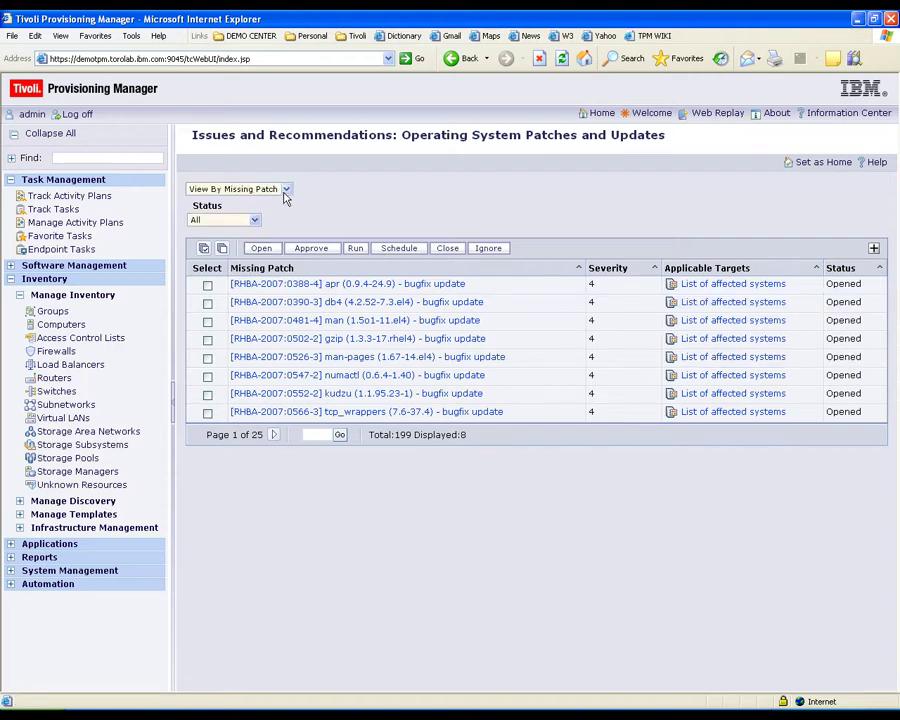
left_click(286, 189)
left_click(265, 211)
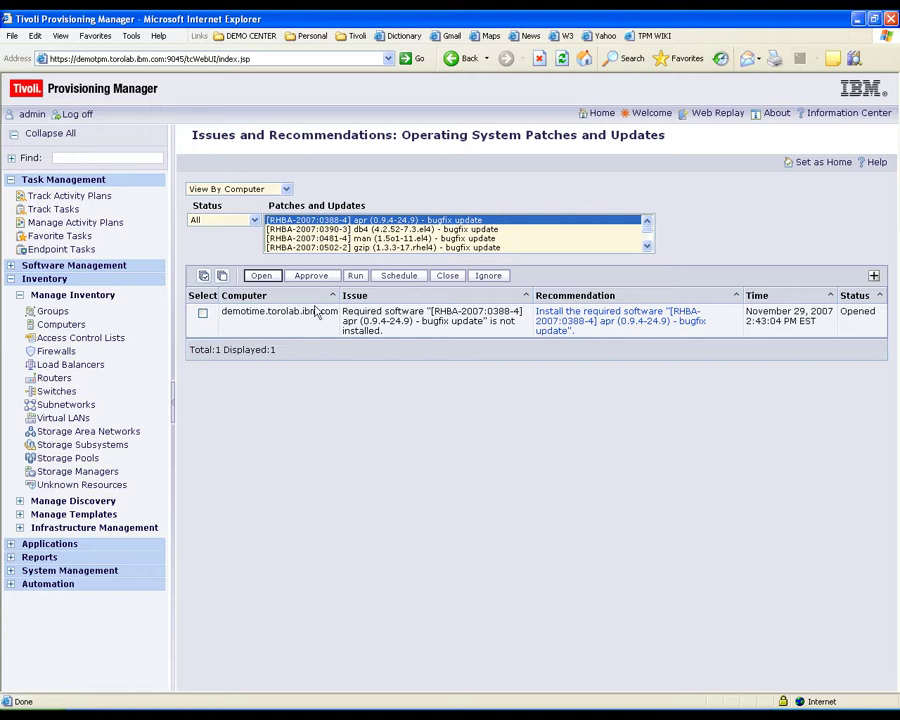
left_click(465, 248, "shift")
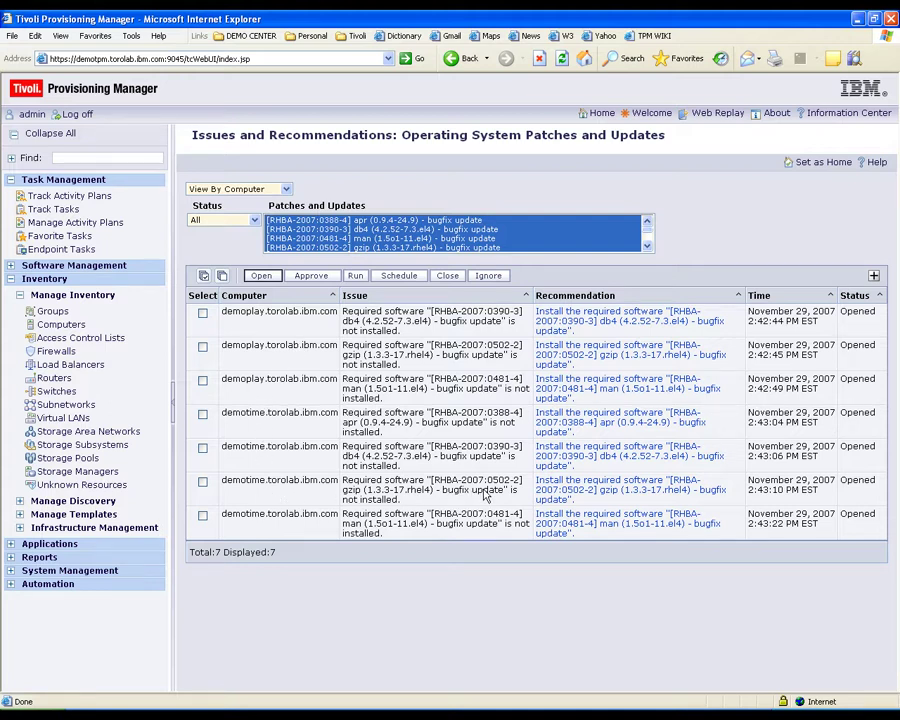
Regroup the issues by missing patch and sort them by severity, most critical first.
left_click(265, 189)
left_click(262, 204)
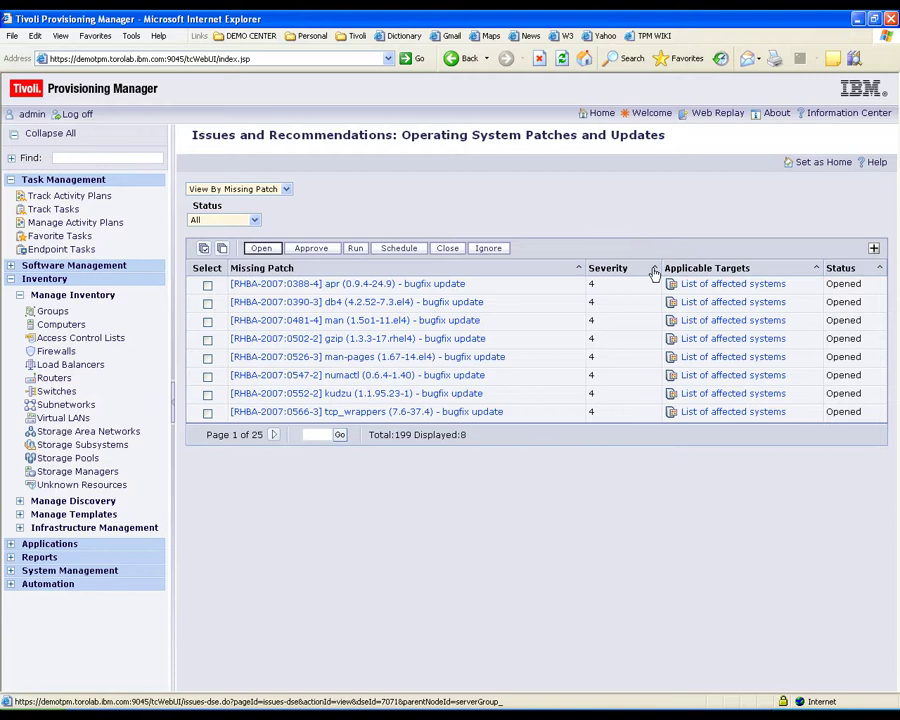
left_click(653, 272)
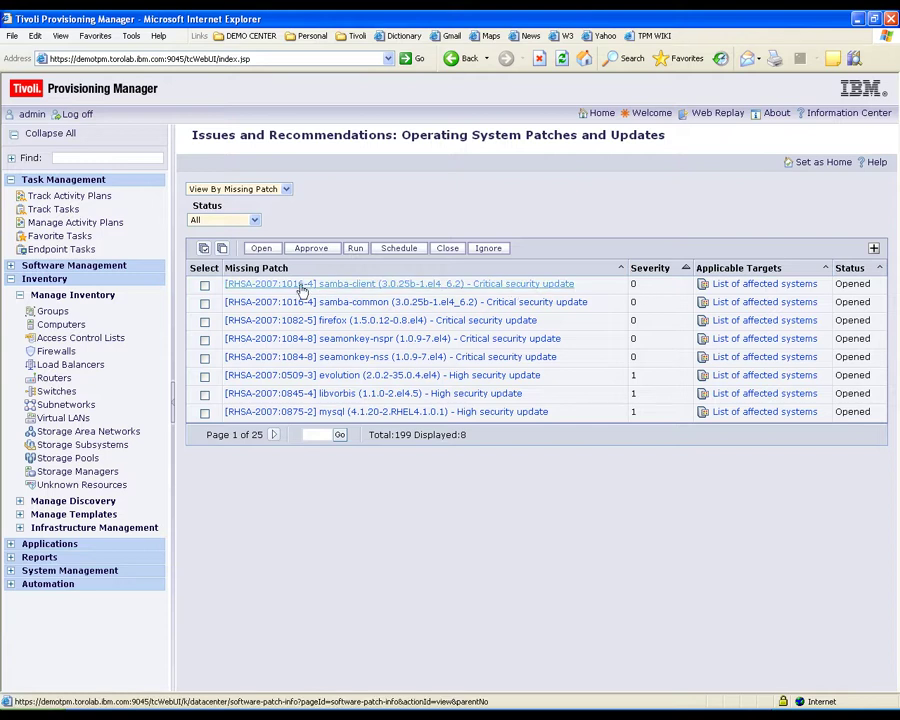
Approve the samba-client critical update RHSA-2007:1016-4 and confirm demotime is the affected system.
left_click(205, 286)
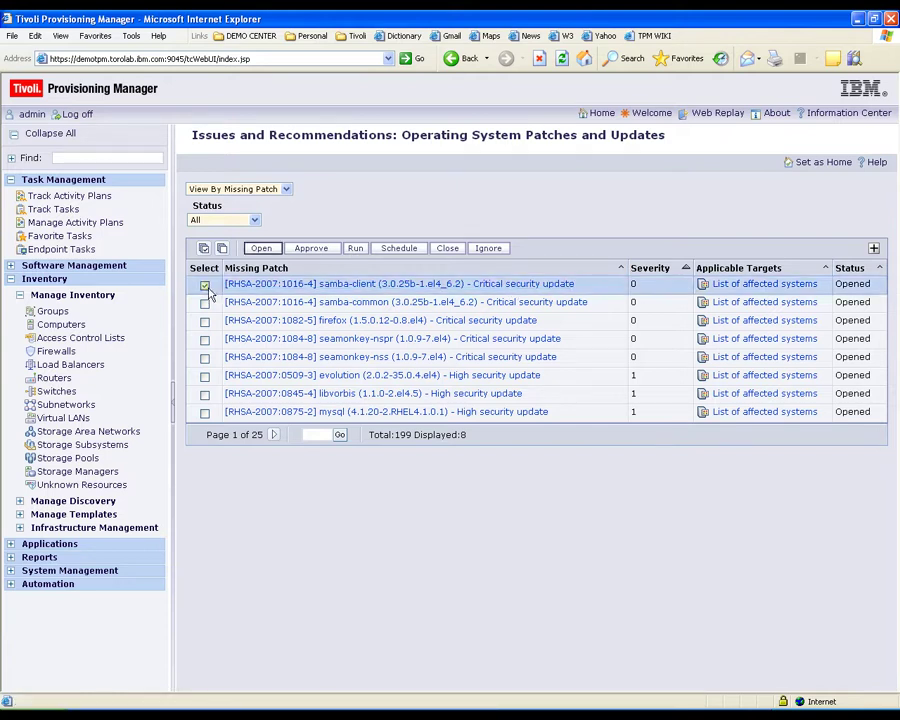
left_click(319, 257)
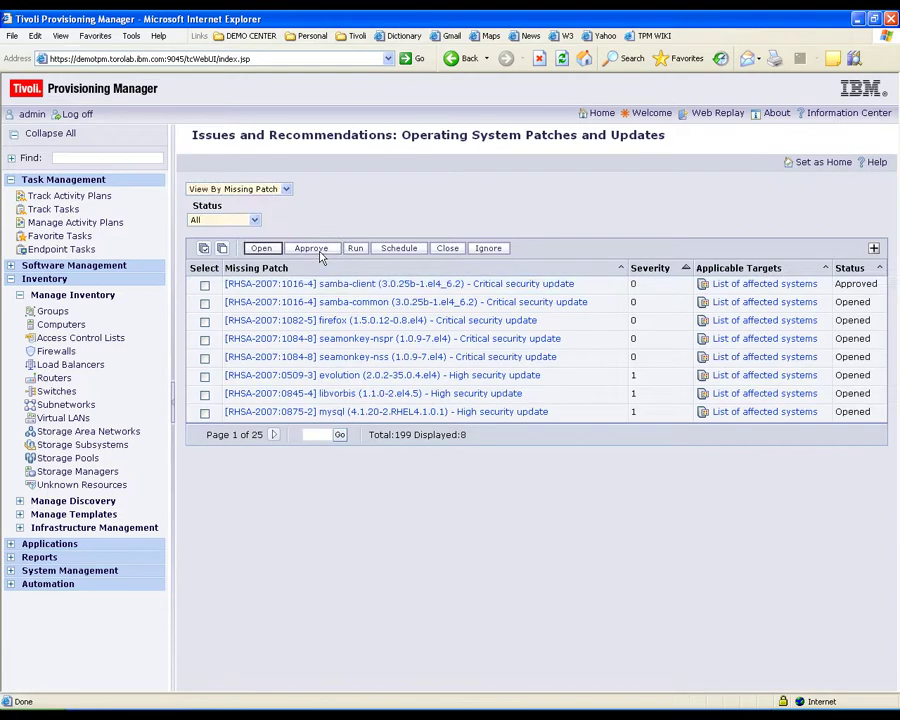
left_click(733, 293)
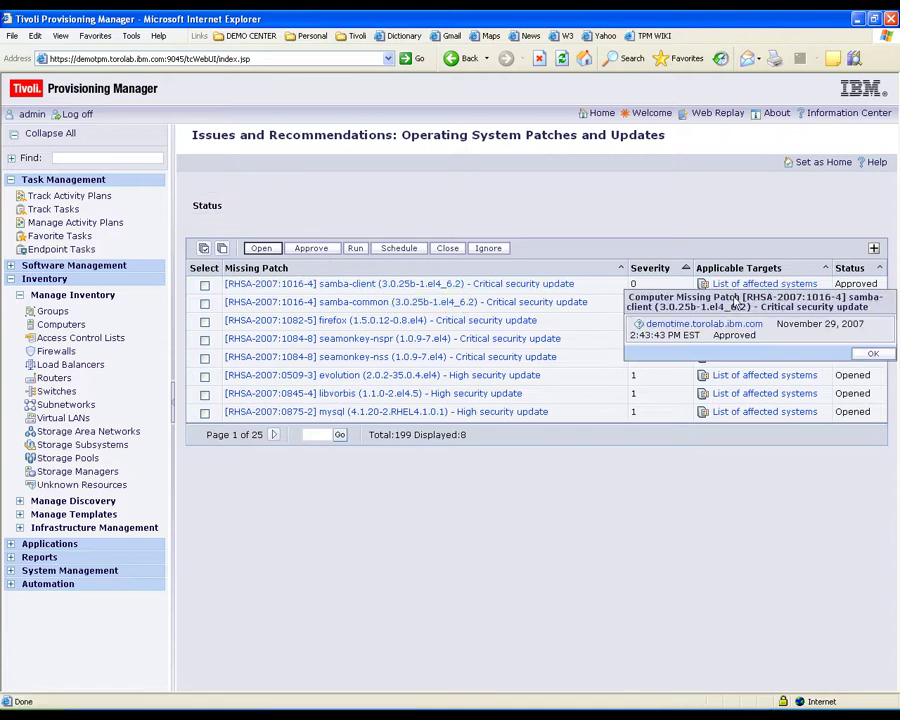
left_click(870, 355)
left_click(205, 286)
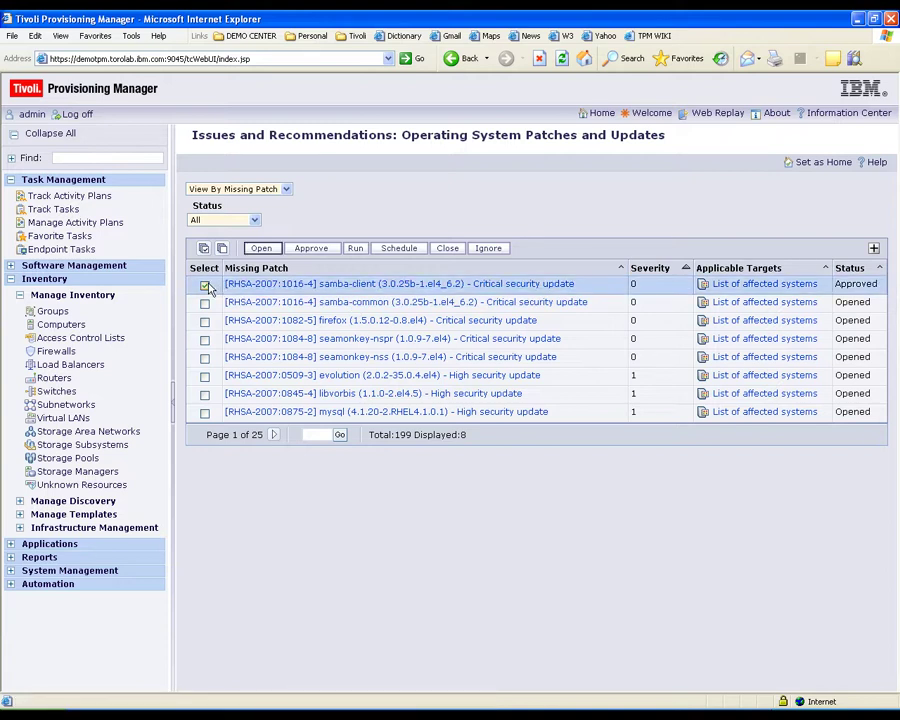
Run the approved samba-client remediation and open its Compliance Remediation task details.
left_click(356, 249)
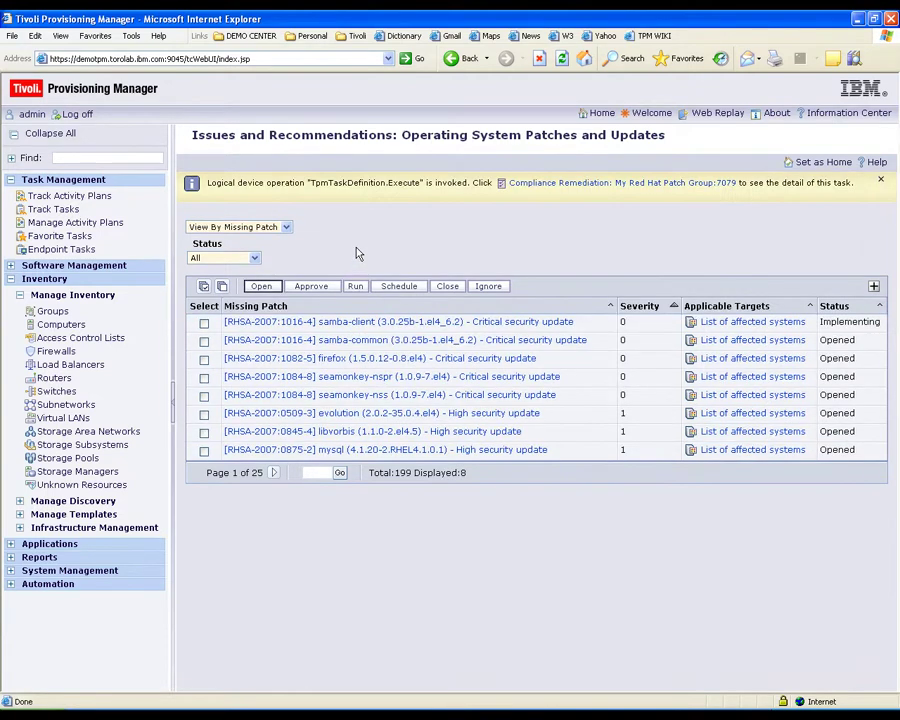
left_click(601, 185)
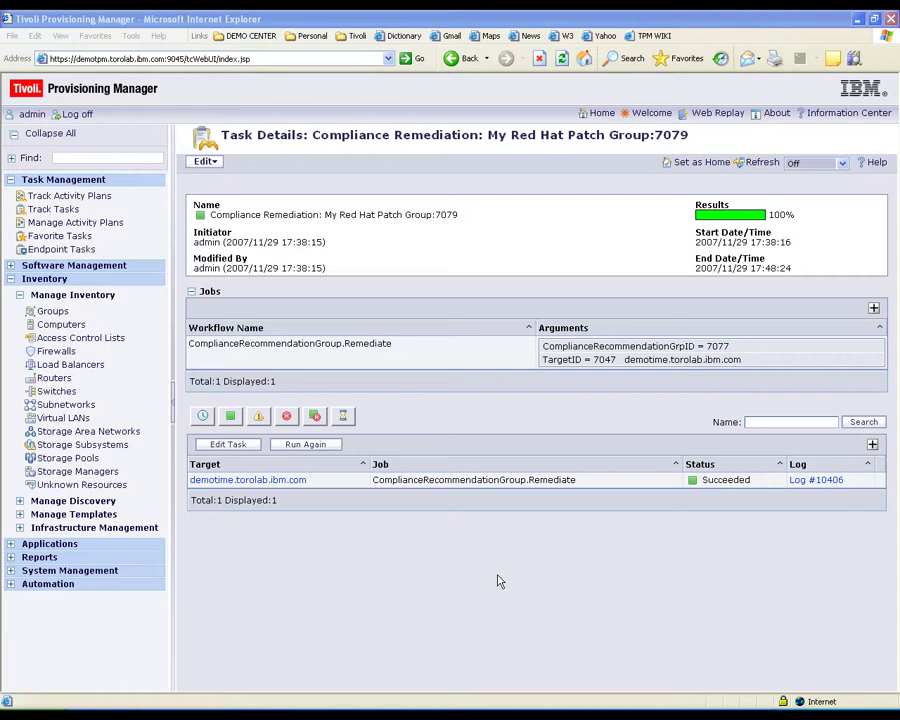
Run a new compliance check on My Red Hat Patch Group, review its task, and return to the group.
left_click(52, 311)
left_click(248, 405)
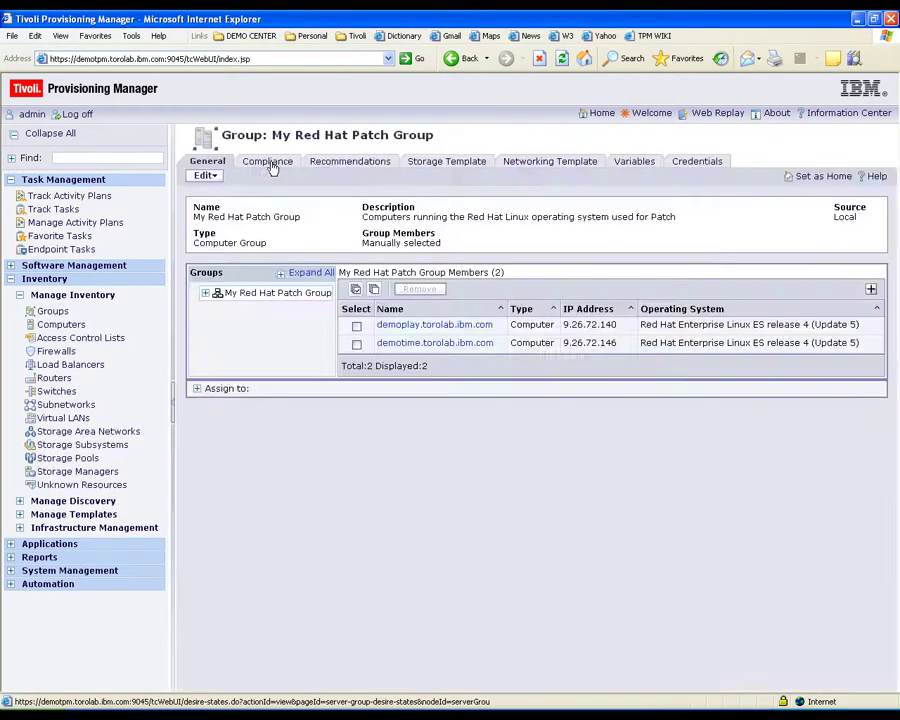
left_click(267, 162)
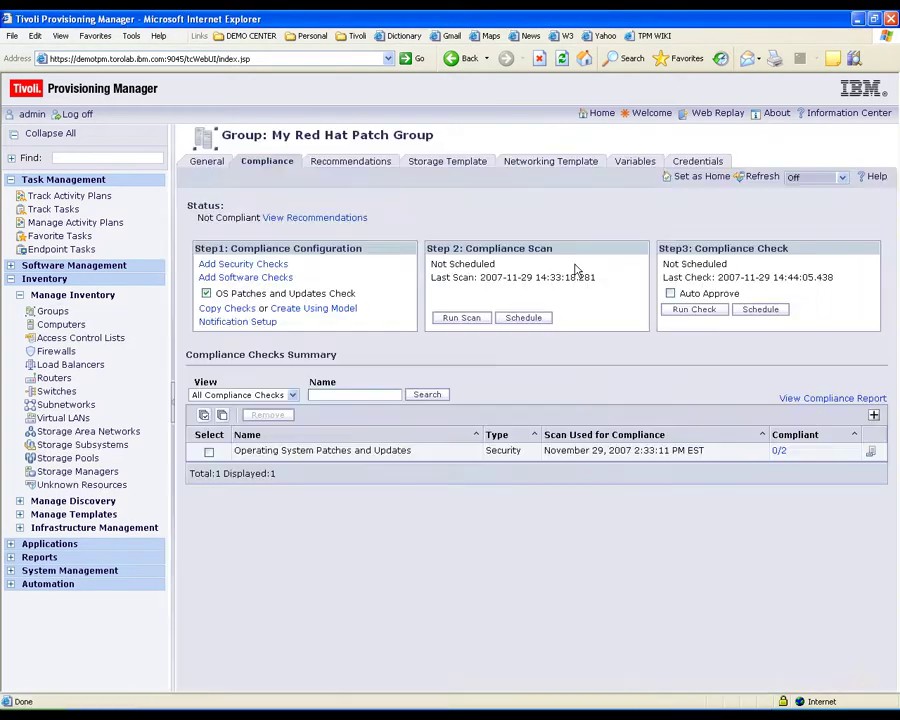
left_click(694, 312)
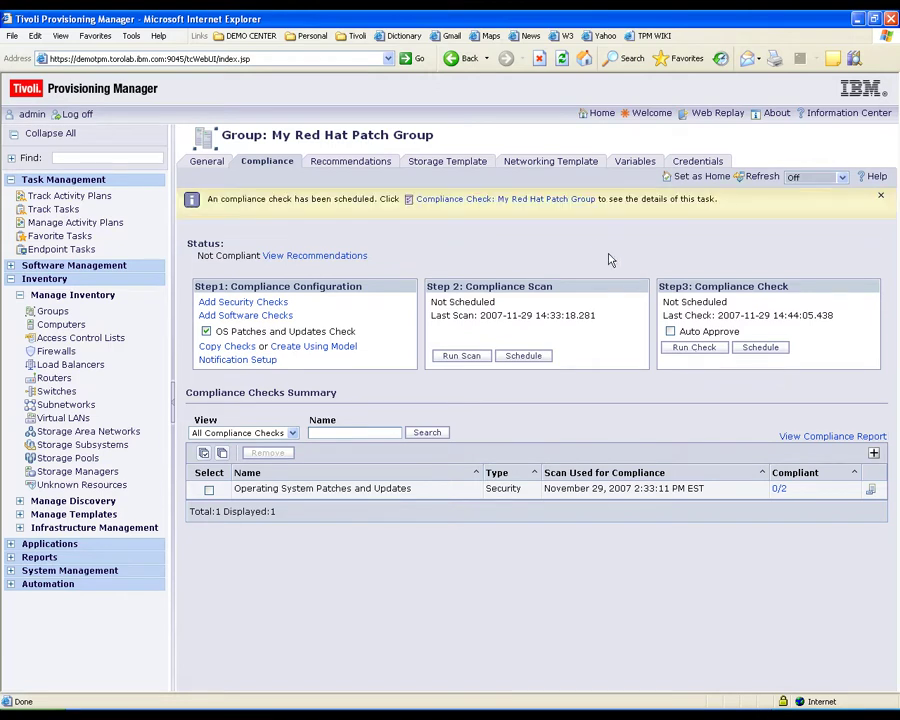
left_click(526, 200)
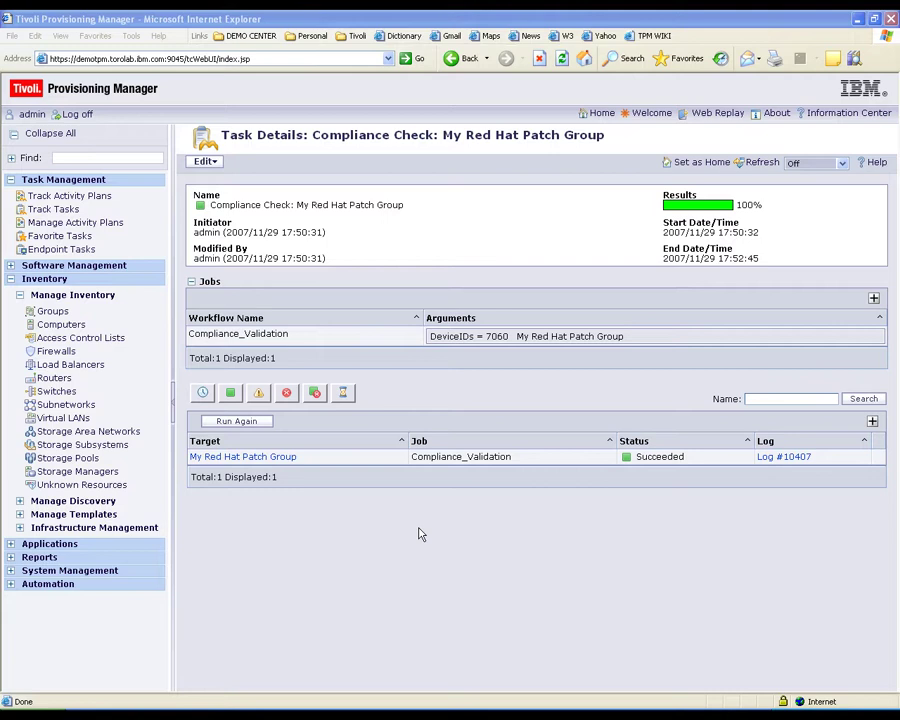
left_click(270, 457)
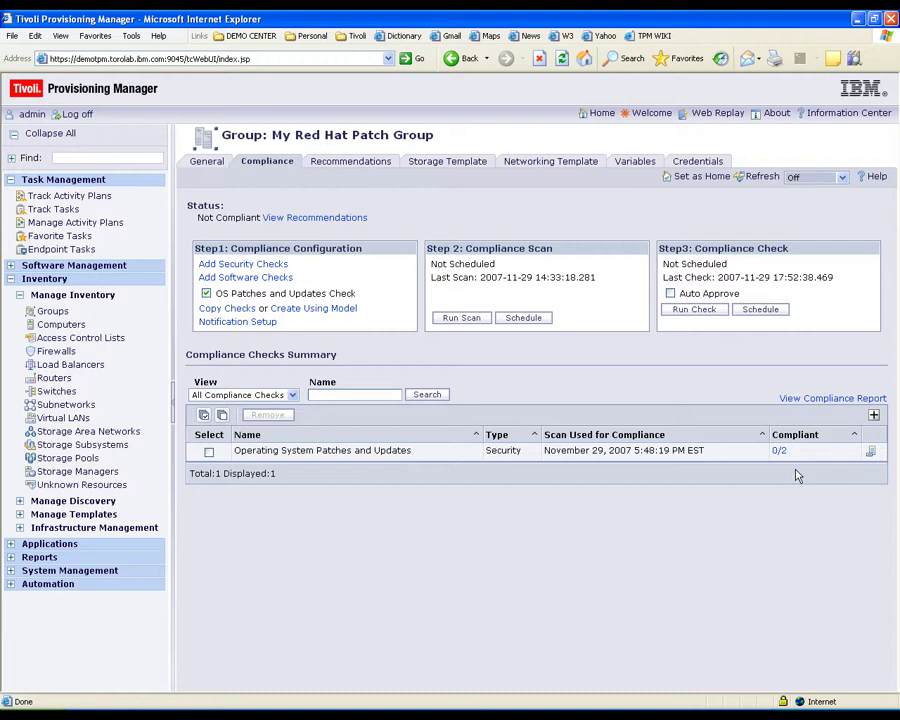
Show the Software tab for demotime.torolab.ibm.com, listing the installed RHSA-2007:1016-4 samba-client patch.
left_click(62, 325)
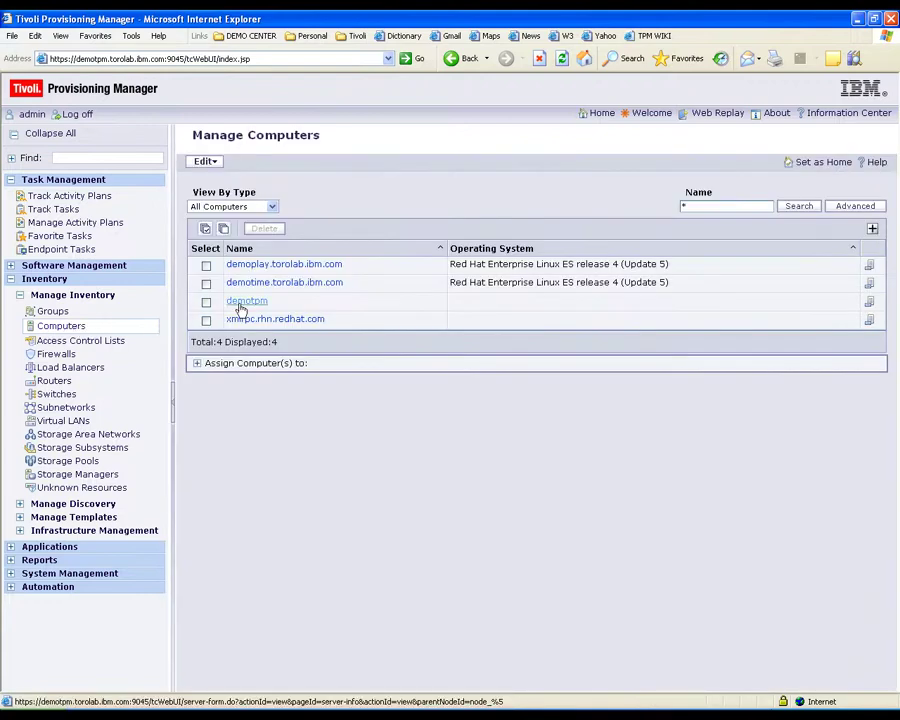
left_click(267, 284)
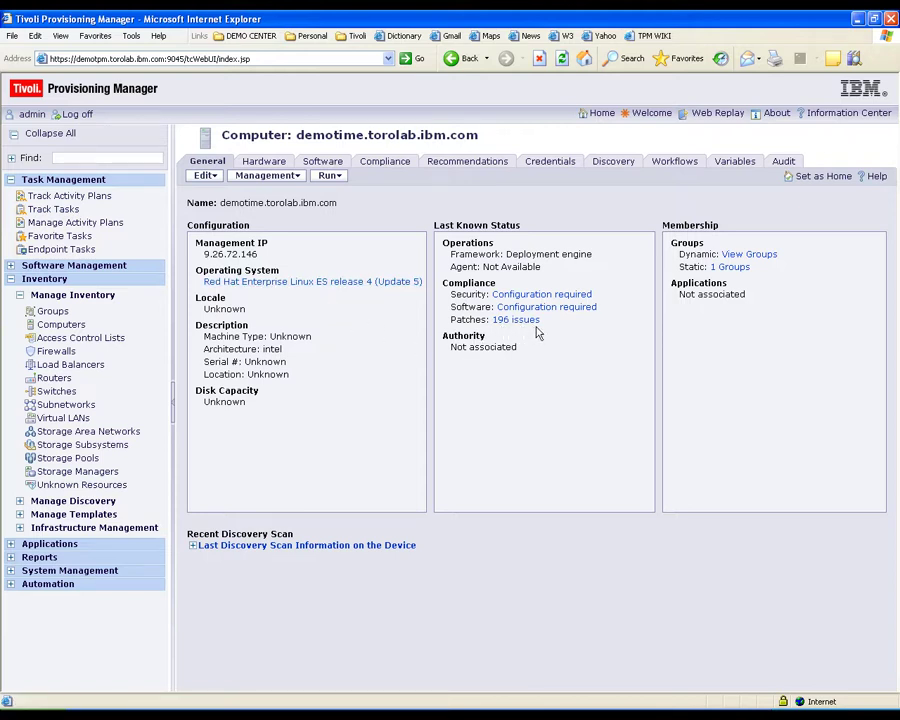
left_click(329, 161)
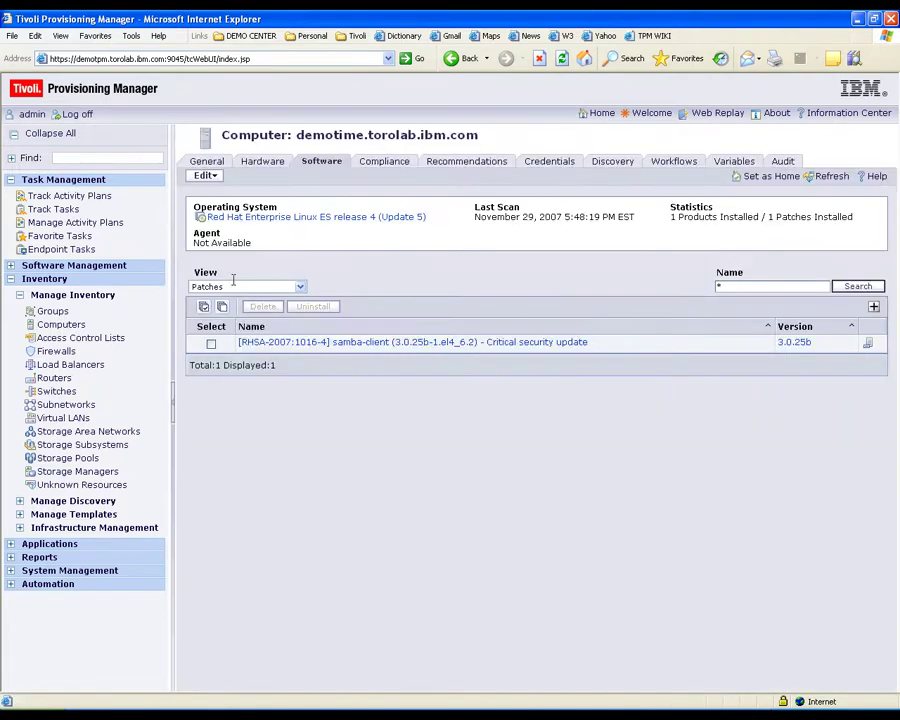